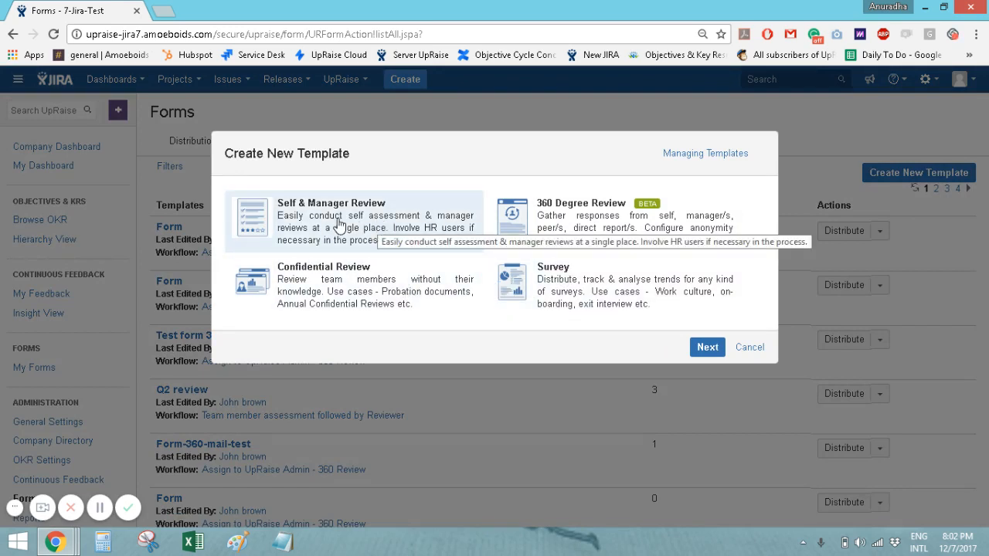
# Choose Self & Manager Review as the base for the new template and continue to workflow selection.
pyautogui.click(706, 349)
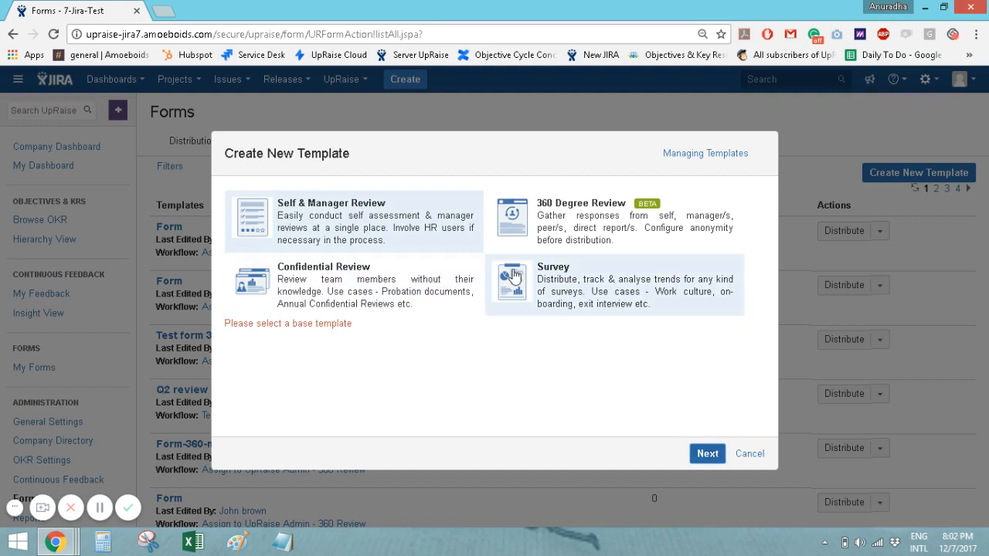
pyautogui.click(435, 210)
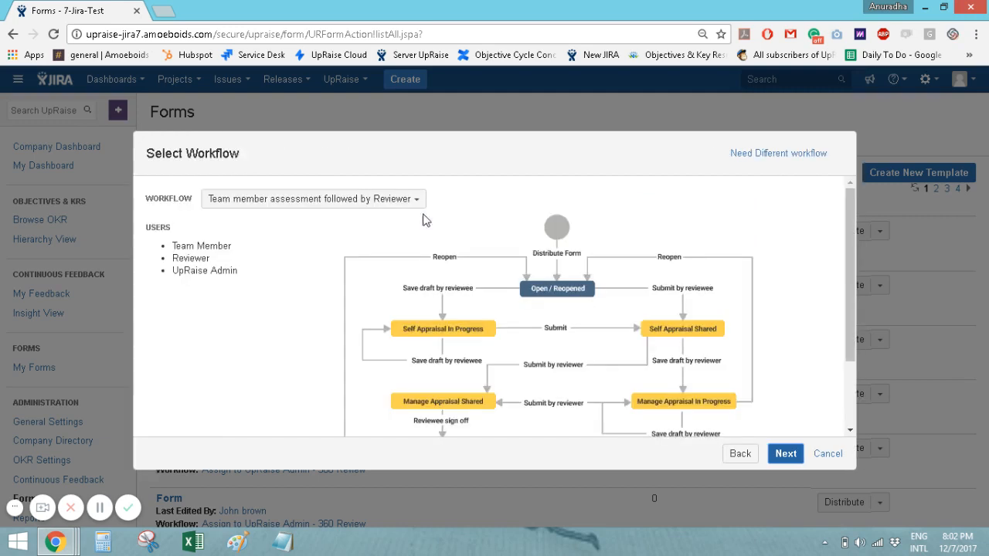
# Compare the two available workflows and their users, and create the form with the "Team member assessment followed by Reviewer" workflow.
pyautogui.click(300, 200)
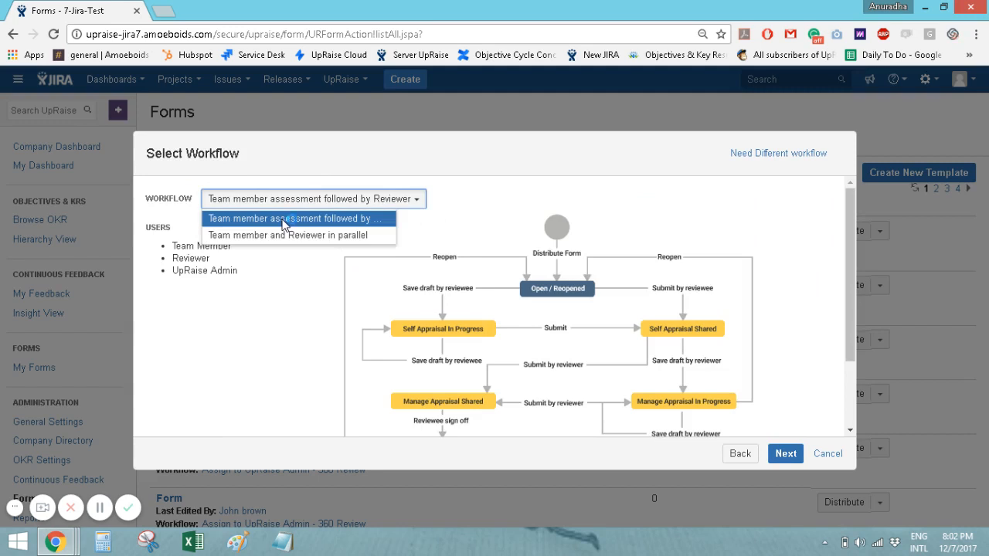
pyautogui.click(284, 235)
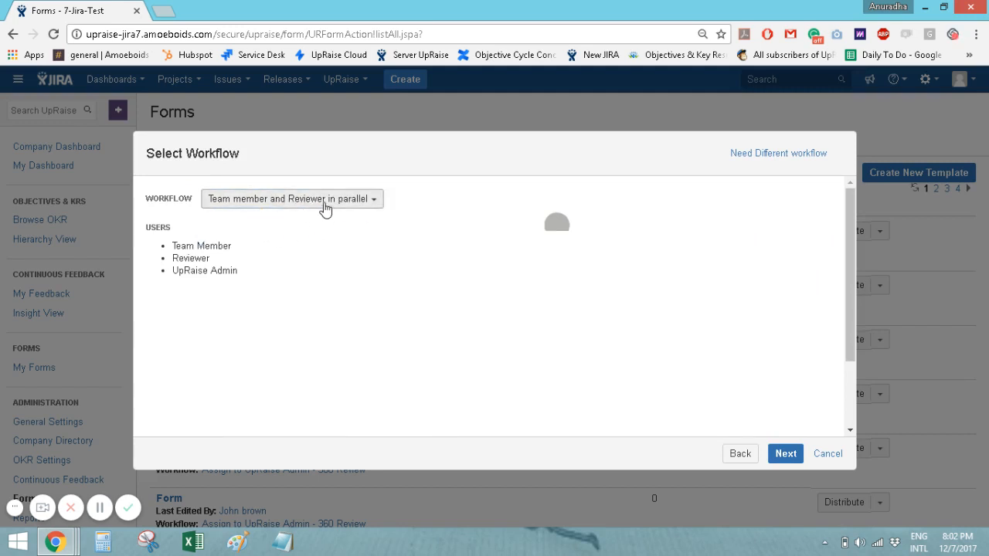
pyautogui.click(325, 199)
pyautogui.click(332, 217)
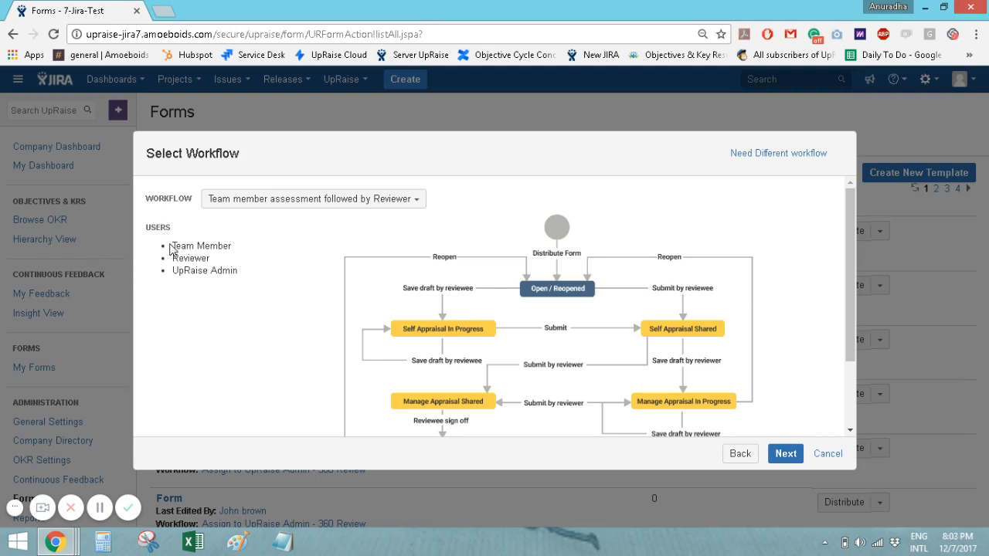
pyautogui.moveTo(171, 248); pyautogui.dragTo(245, 270)
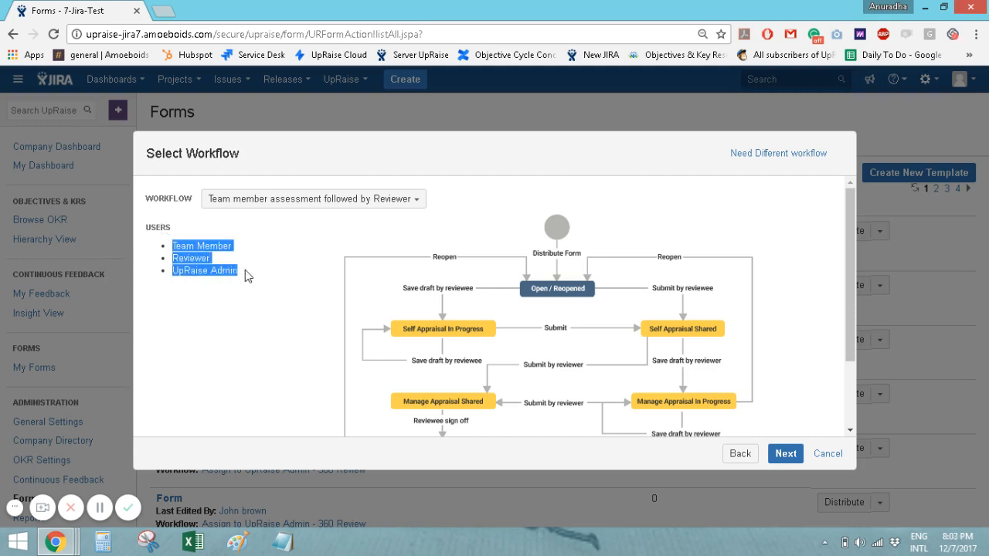
pyautogui.click(265, 336)
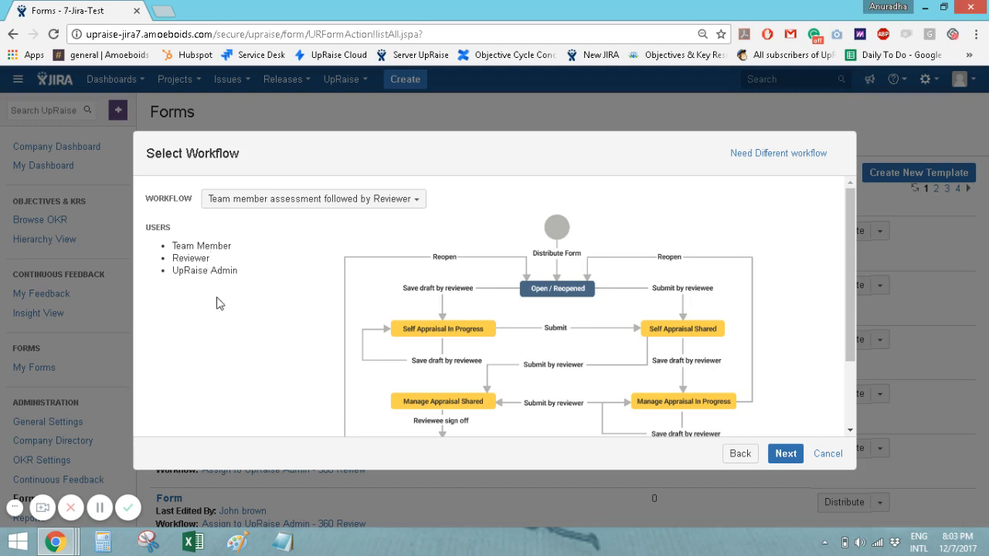
pyautogui.moveTo(847, 246); pyautogui.dragTo(862, 299)
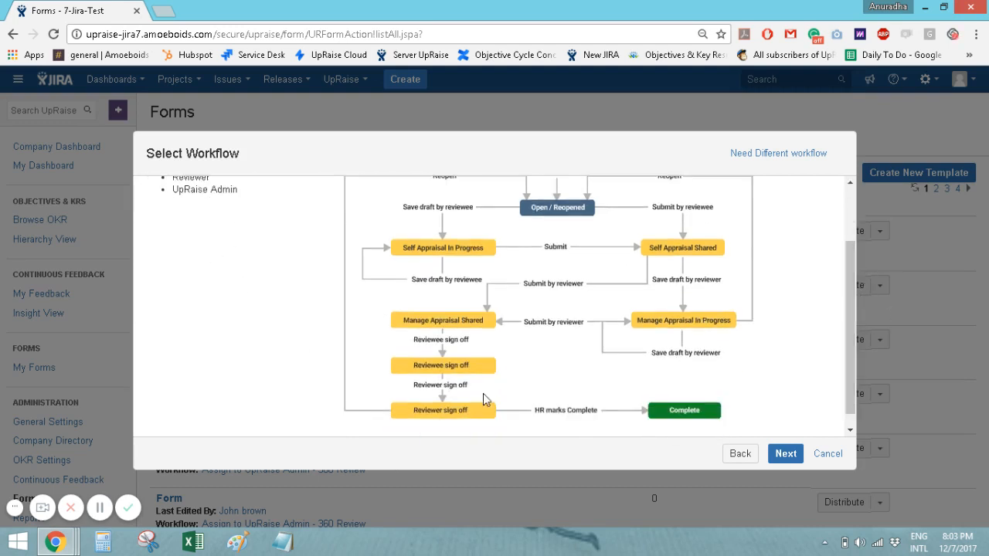
pyautogui.click(785, 455)
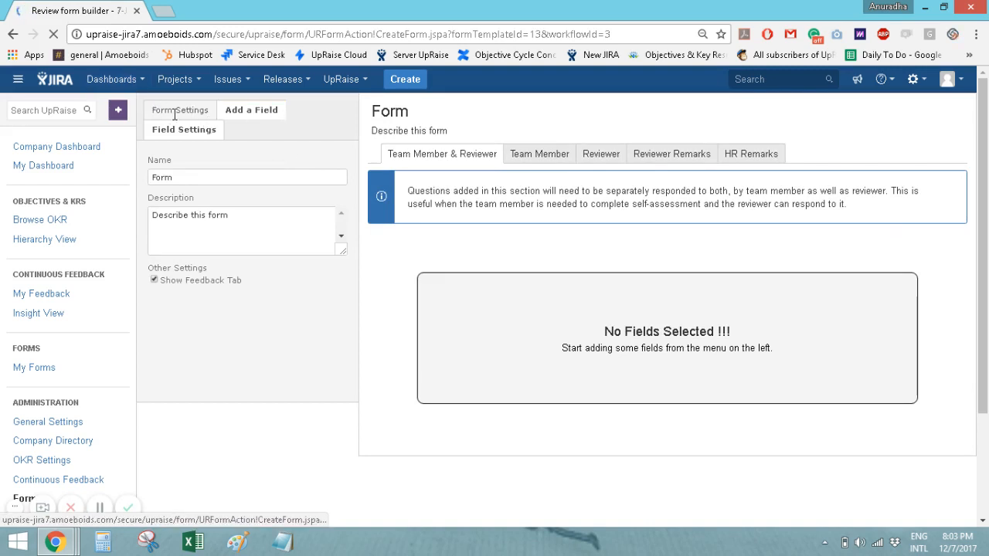
# Name the form "Sales Team Review", keeping the default description and the feedback tab enabled.
pyautogui.doubleClick(180, 176)
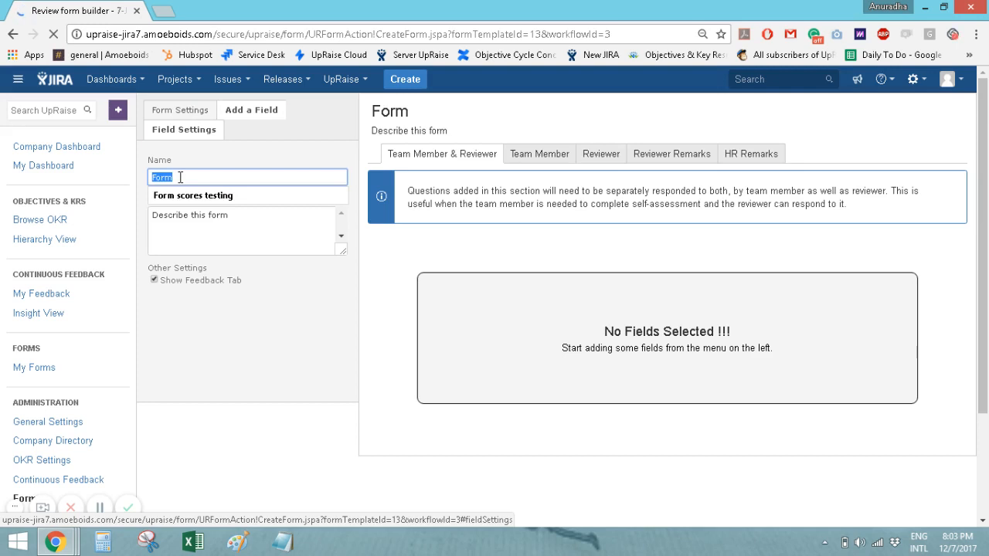
pyautogui.write('Sales')
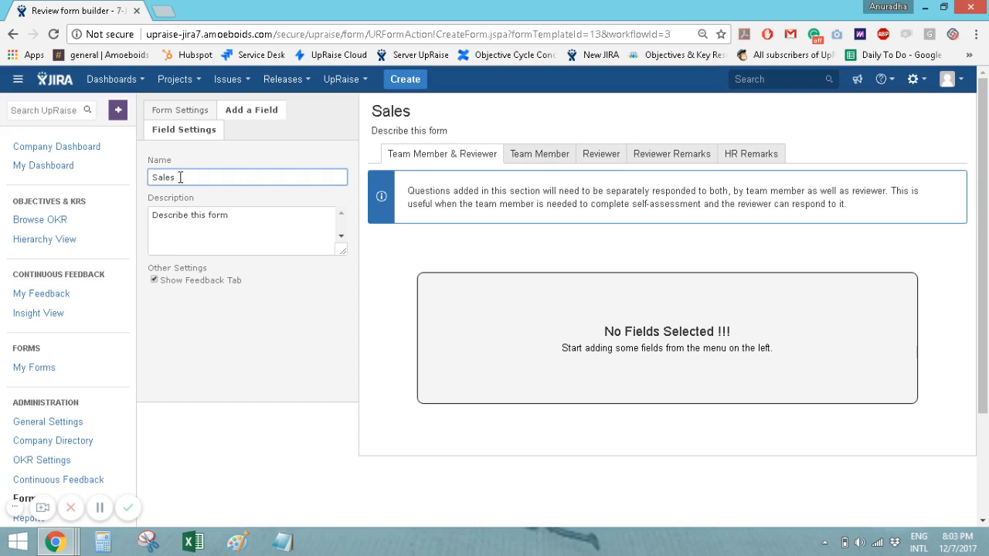
pyautogui.write(' Team Review')
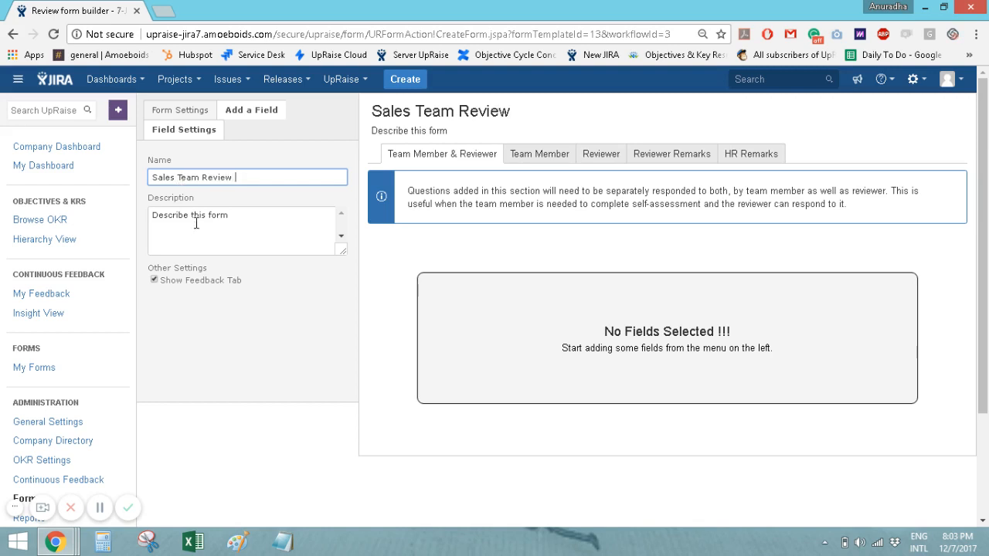
pyautogui.moveTo(230, 216); pyautogui.dragTo(146, 215)
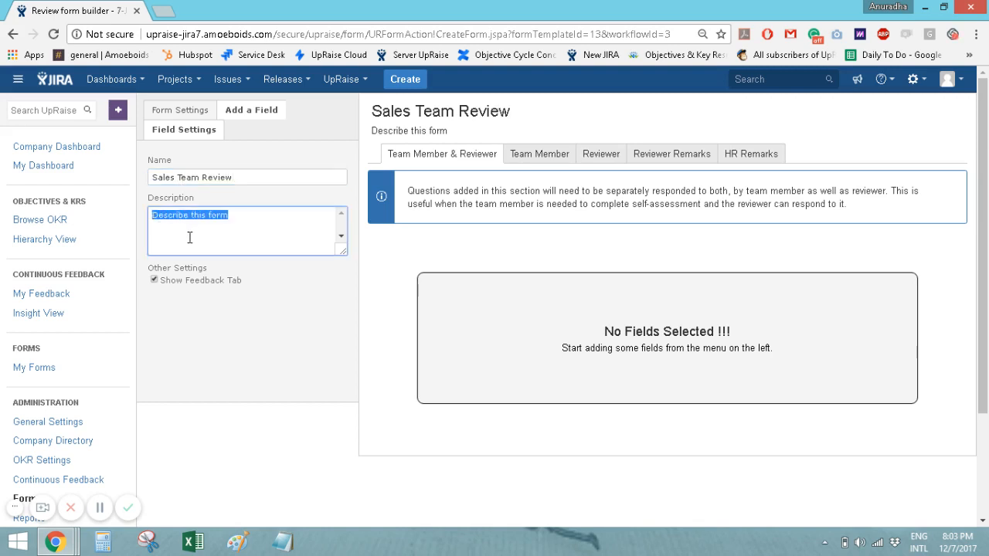
pyautogui.click(154, 282)
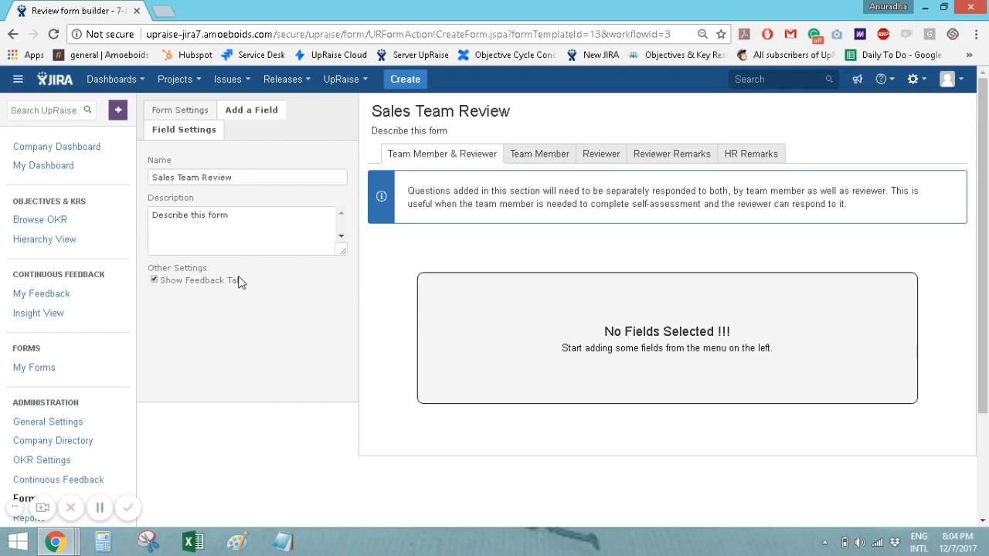
# Examine the available field types and the explanation of who can answer and see the questions in each section of the form.
pyautogui.click(255, 111)
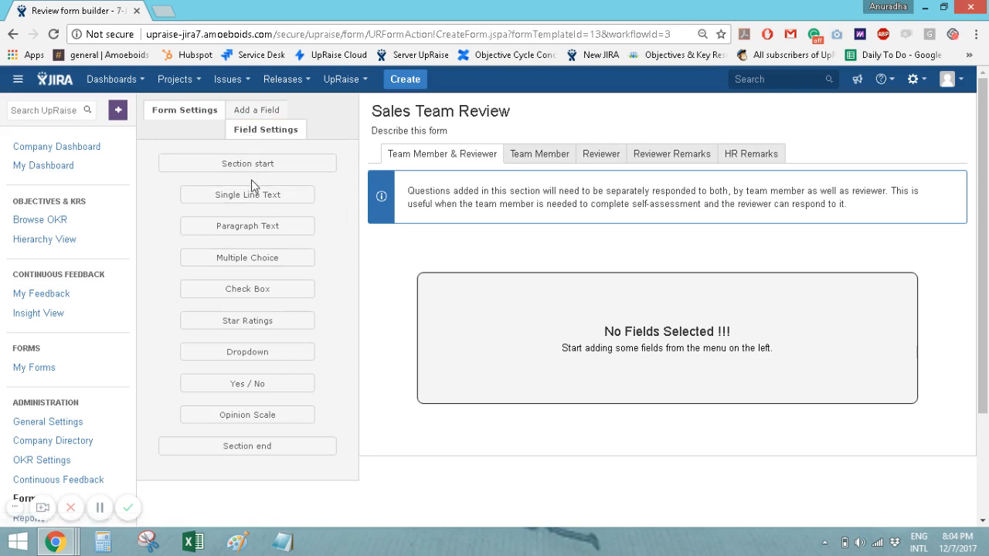
pyautogui.click(561, 159)
pyautogui.click(602, 160)
pyautogui.click(677, 160)
pyautogui.click(755, 160)
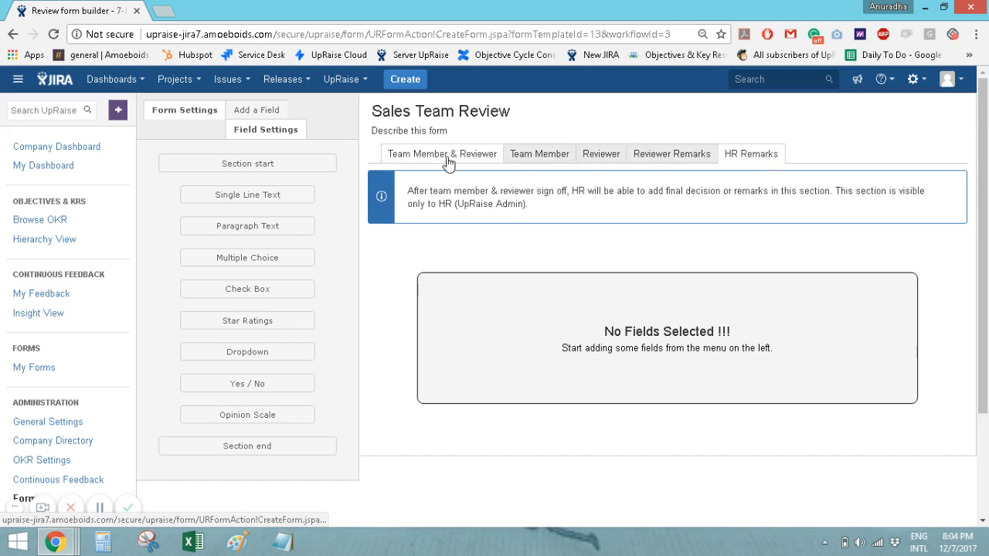
pyautogui.click(445, 156)
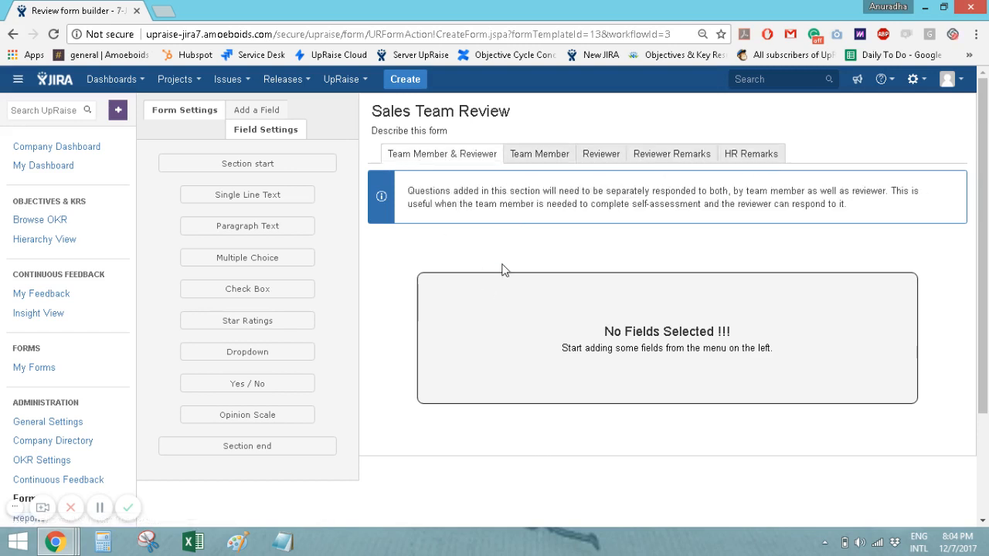
pyautogui.click(533, 160)
pyautogui.click(593, 163)
pyautogui.click(674, 159)
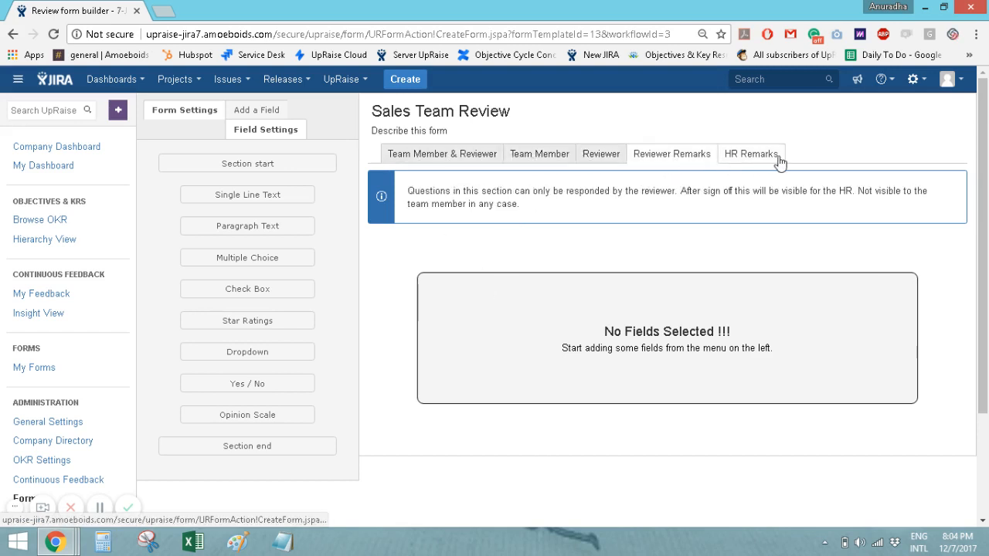
pyautogui.click(779, 160)
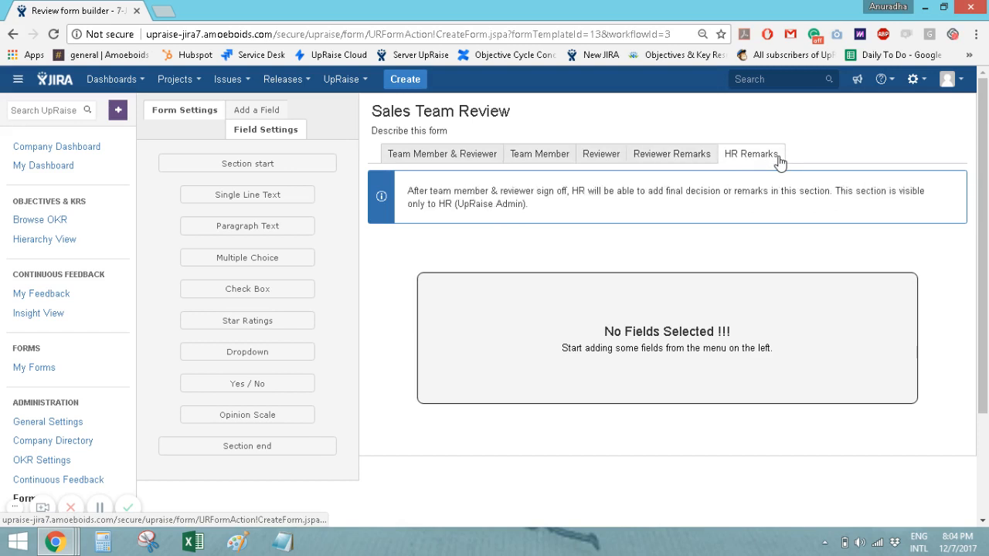
pyautogui.click(445, 163)
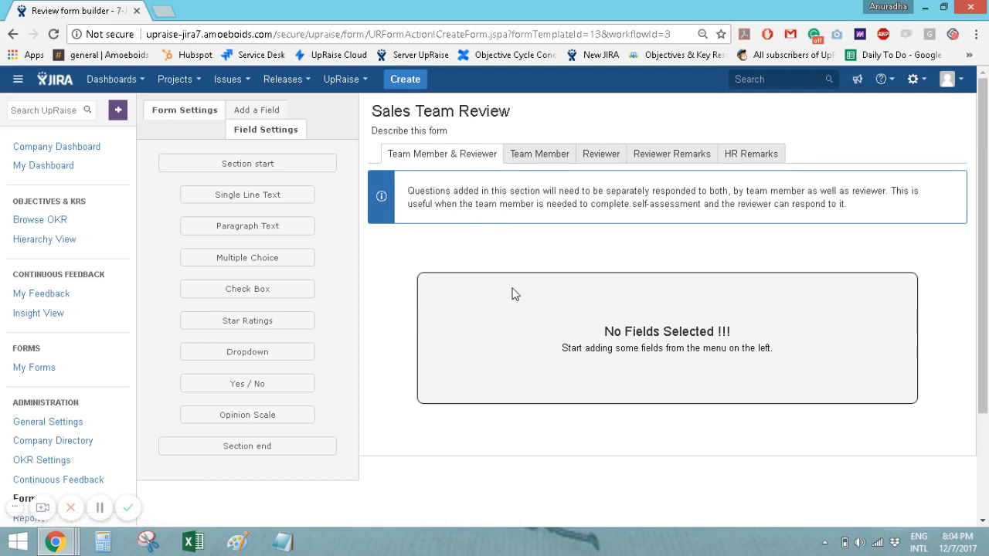
pyautogui.click(537, 160)
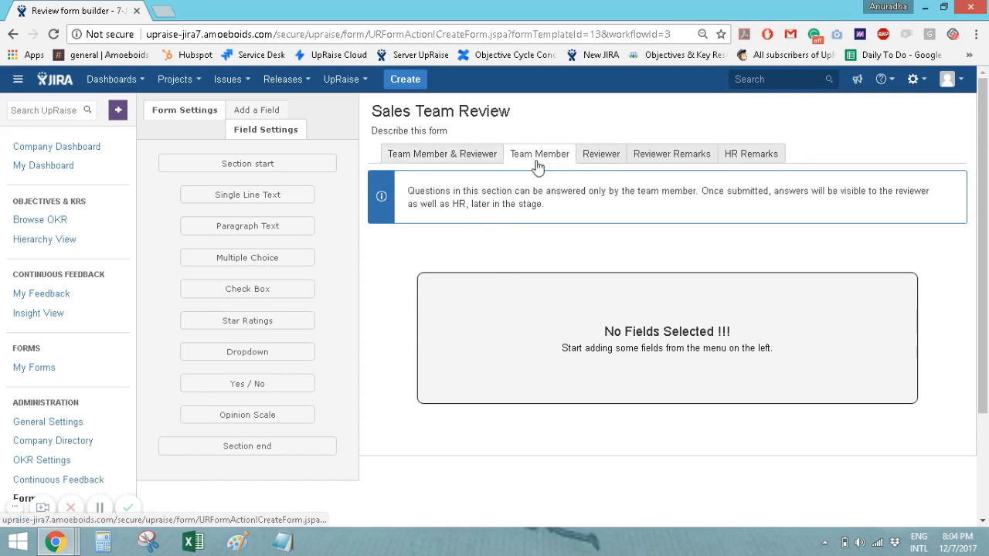
pyautogui.click(596, 154)
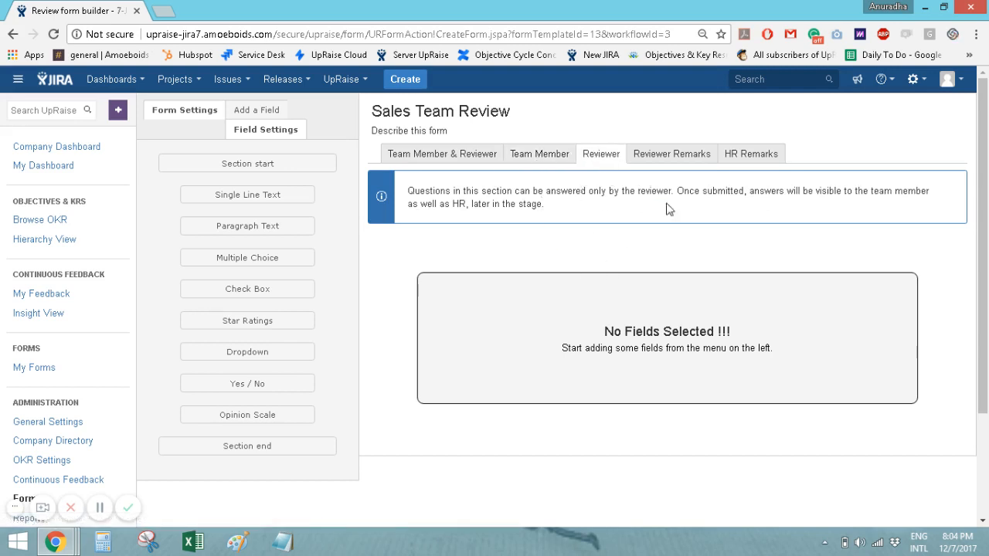
pyautogui.click(675, 158)
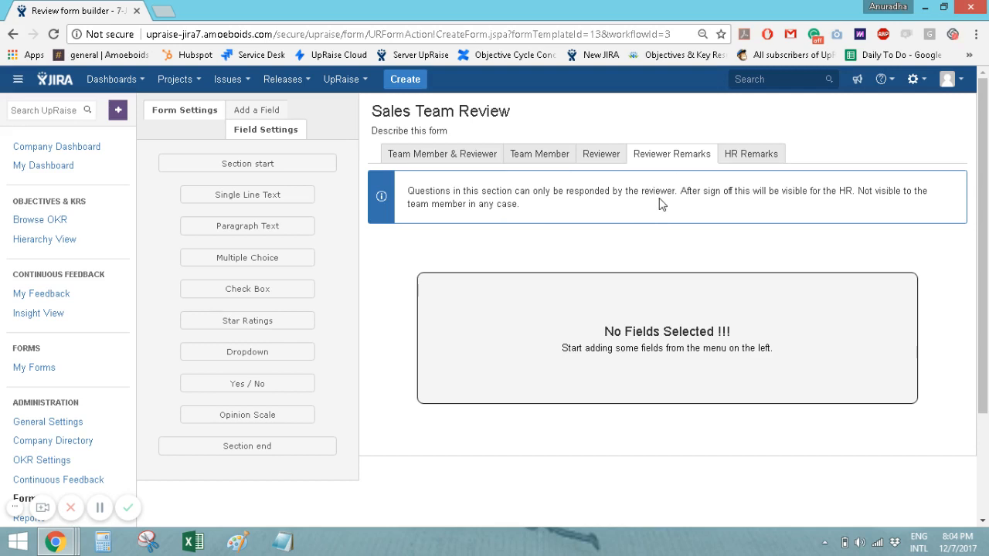
pyautogui.click(755, 159)
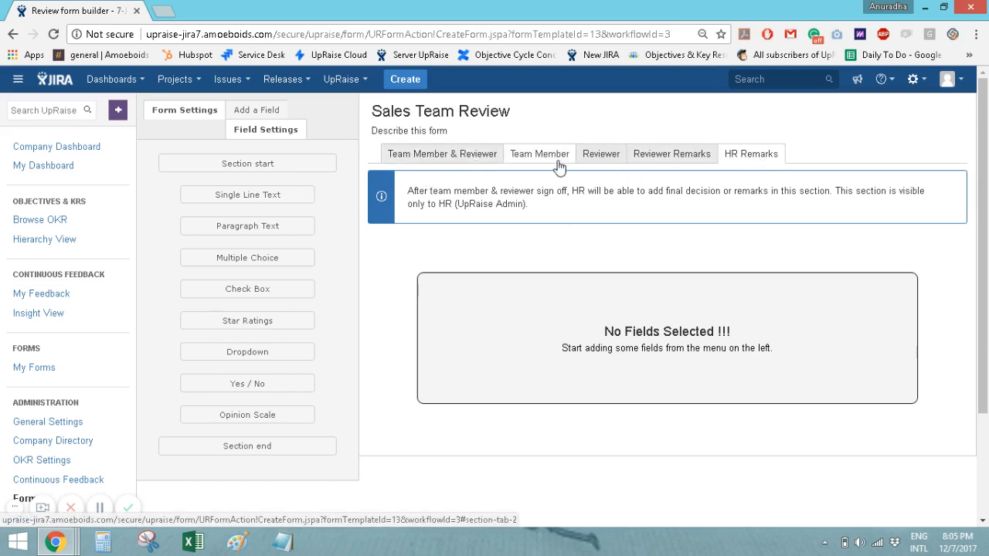
pyautogui.click(611, 160)
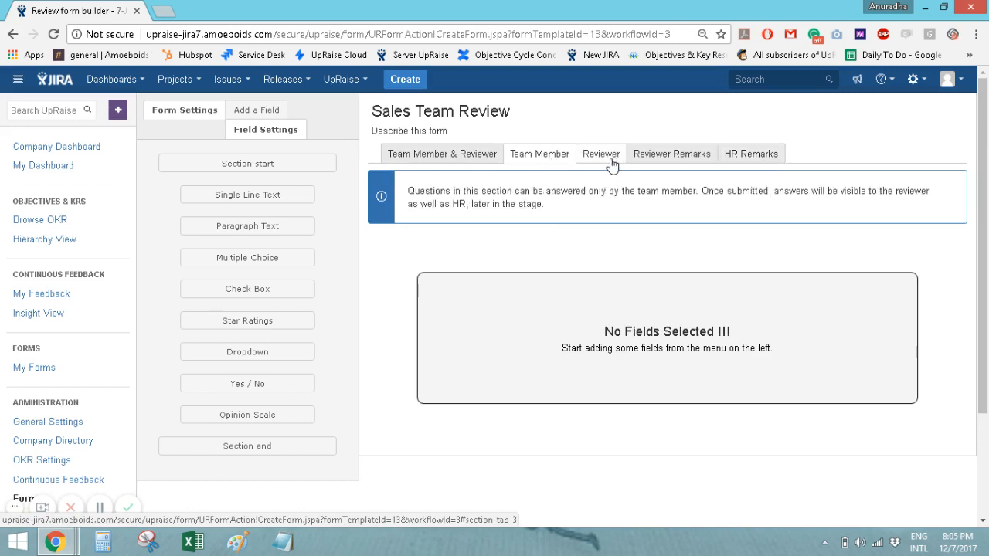
pyautogui.click(529, 161)
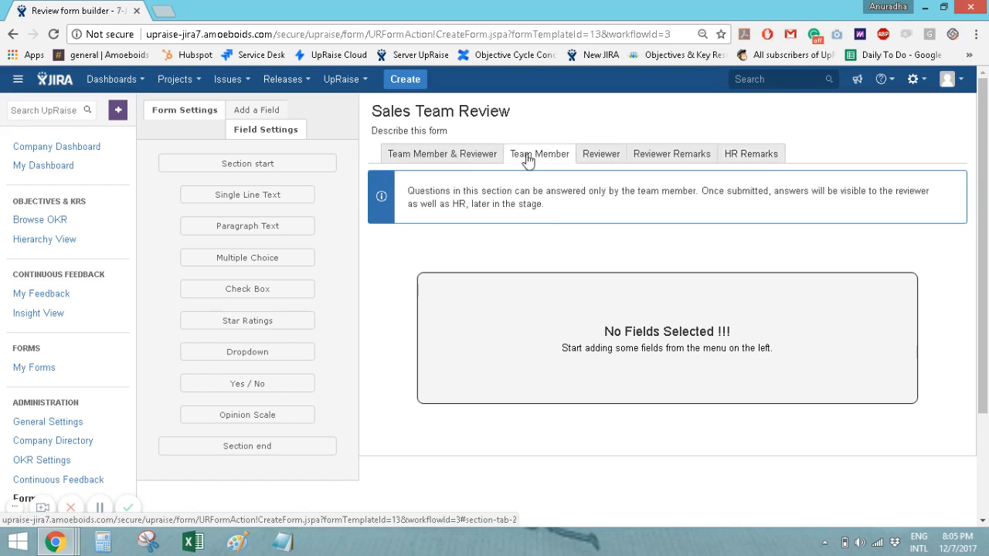
# Add a section start, check box, star ratings, dropdown, yes/no, opinion scale and section end to the Team Member & Reviewer section.
pyautogui.click(448, 158)
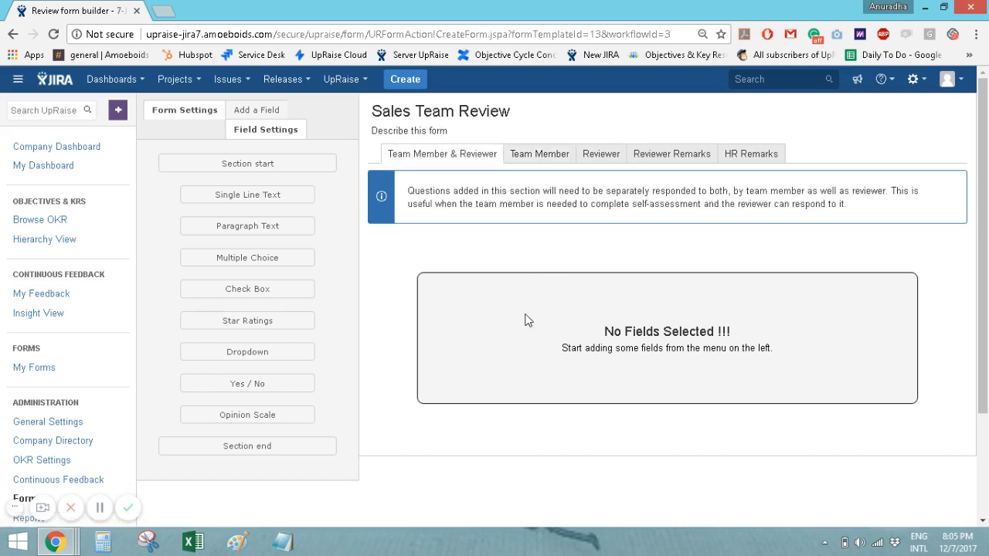
pyautogui.click(290, 171)
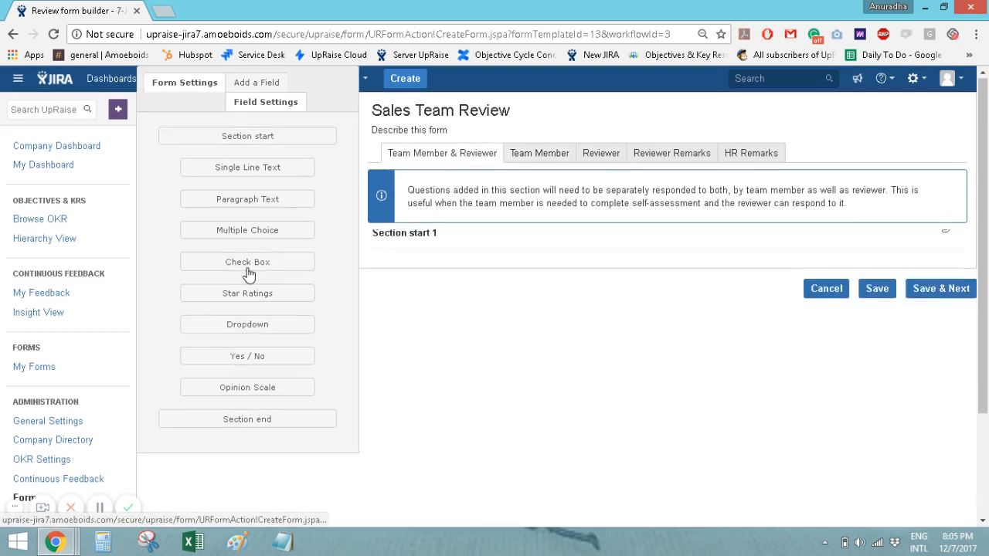
pyautogui.click(247, 264)
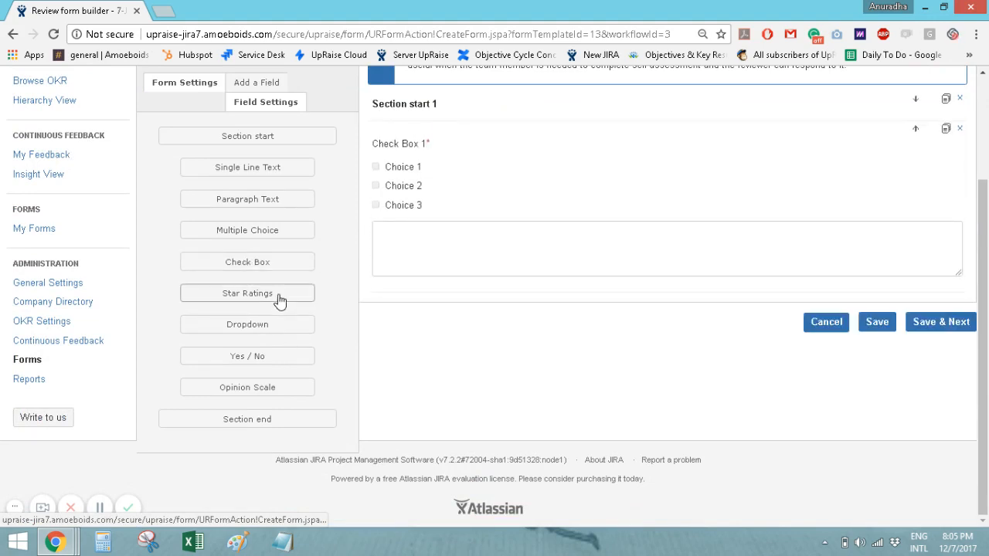
pyautogui.click(278, 325)
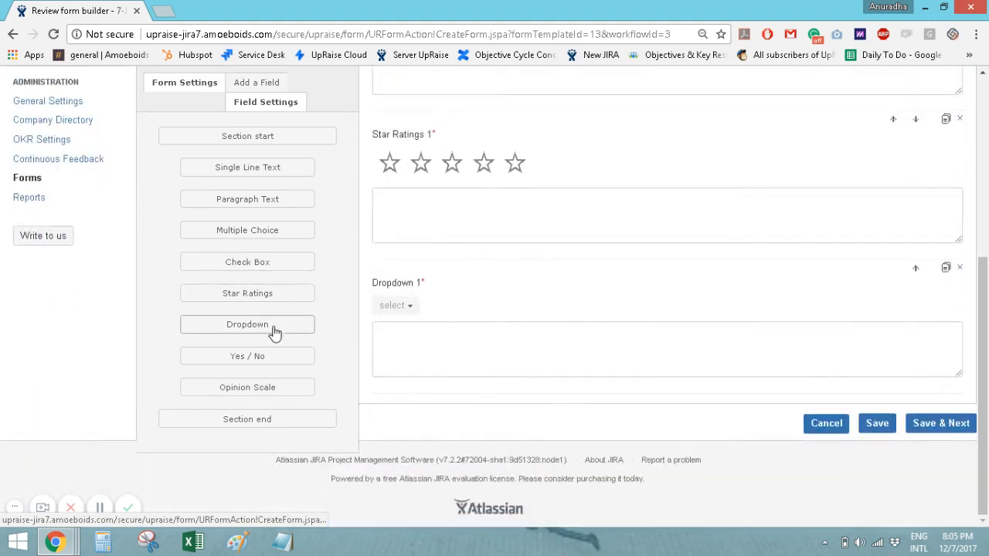
pyautogui.click(281, 365)
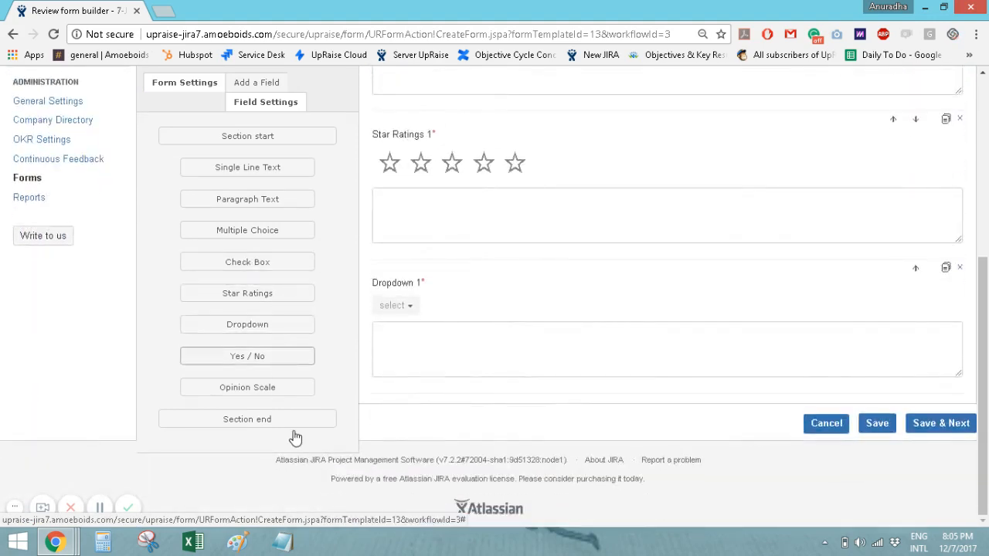
pyautogui.click(289, 428)
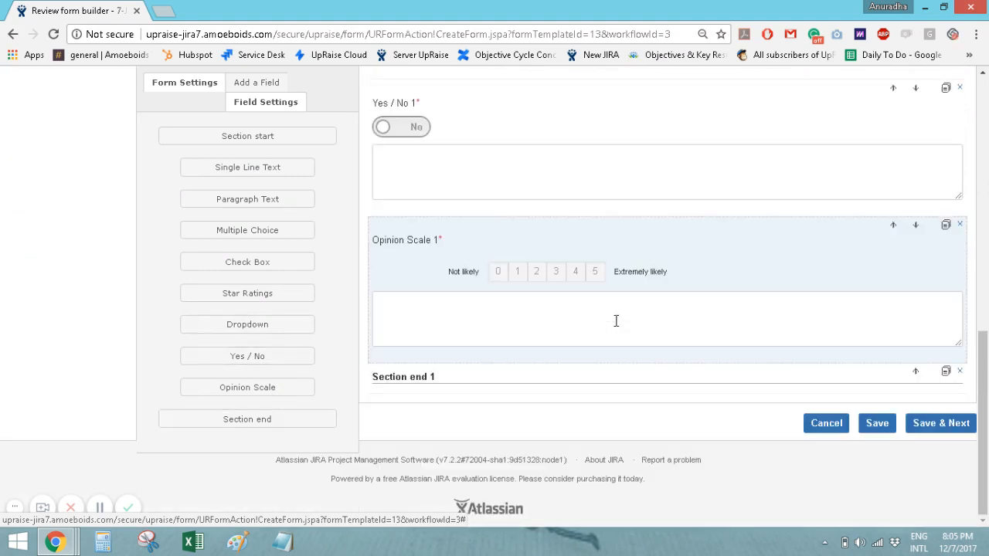
# Examine the field settings of the opinion scale, dropdown and check box questions, including the check box's question text and choices.
pyautogui.click(456, 324)
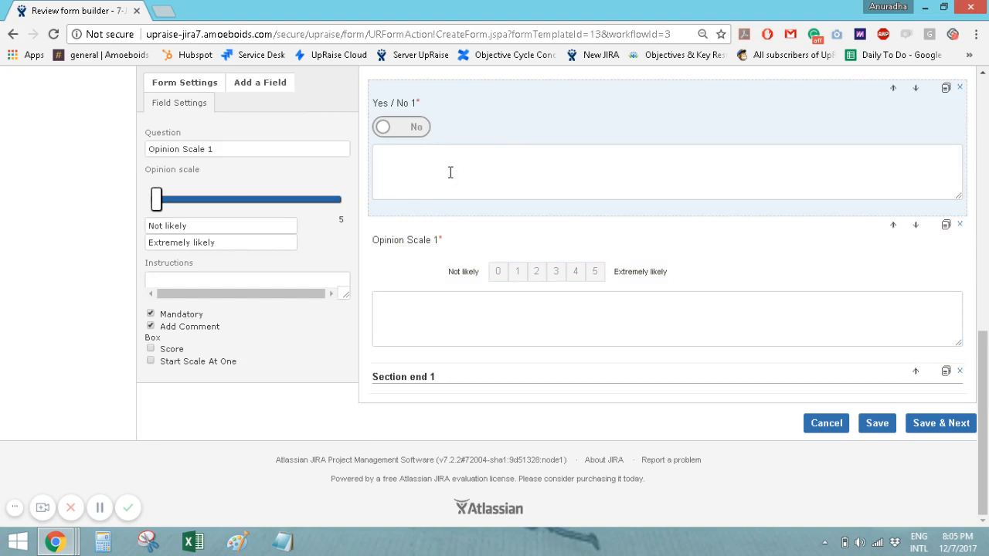
pyautogui.scroll(3, 421, 341)
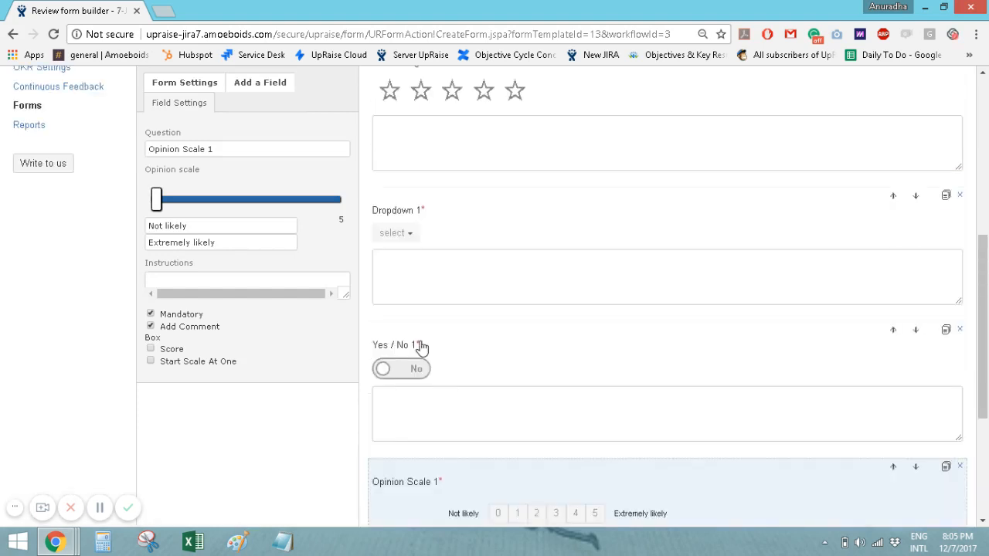
pyautogui.click(415, 260)
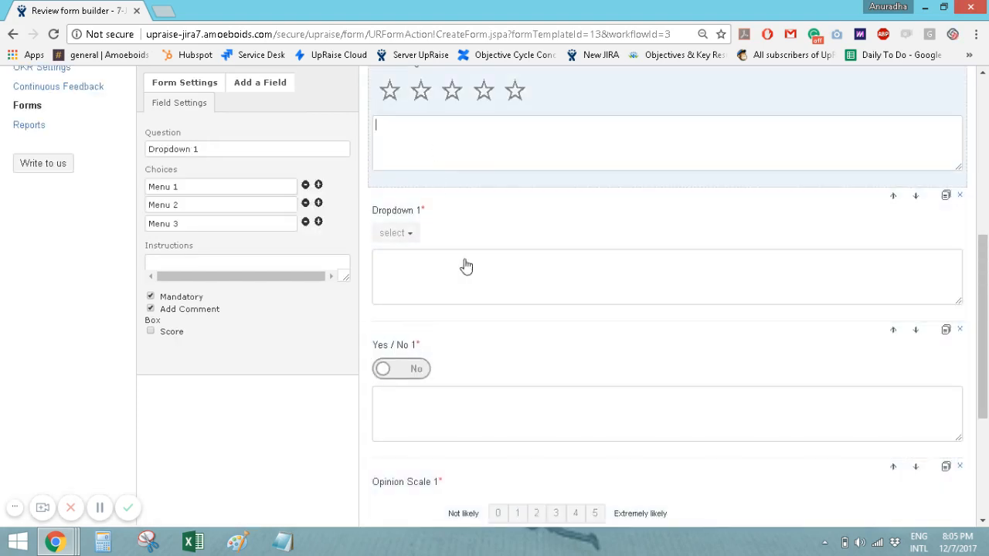
pyautogui.scroll(5, 464, 265)
pyautogui.click(475, 386)
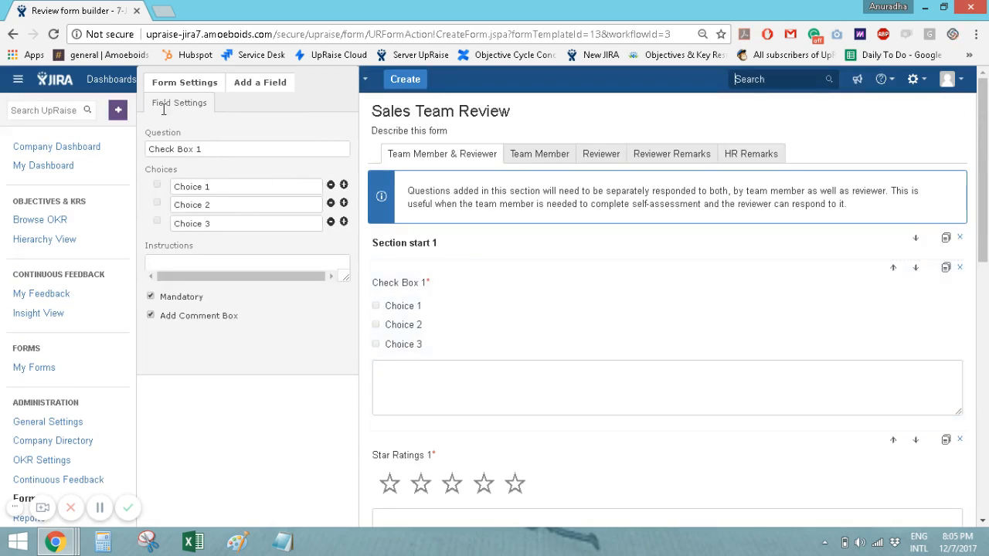
pyautogui.moveTo(229, 150); pyautogui.dragTo(146, 148)
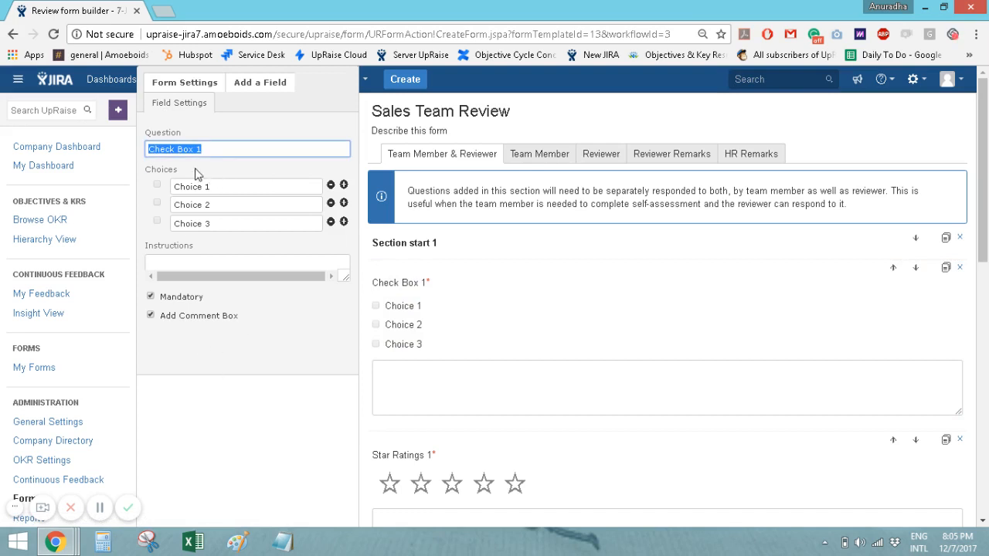
pyautogui.tripleClick(228, 150)
pyautogui.doubleClick(201, 184)
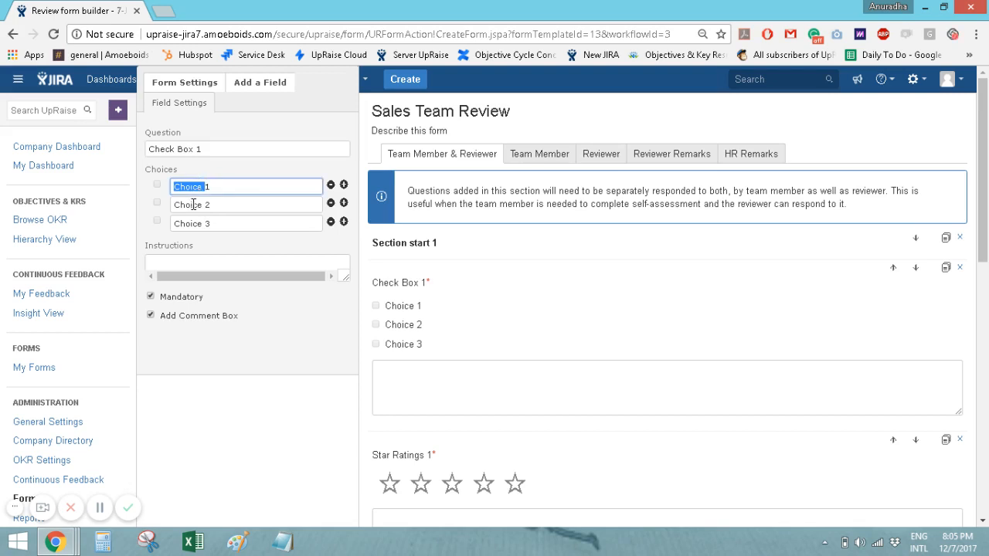
pyautogui.doubleClick(192, 205)
pyautogui.click(191, 225)
pyautogui.doubleClick(191, 224)
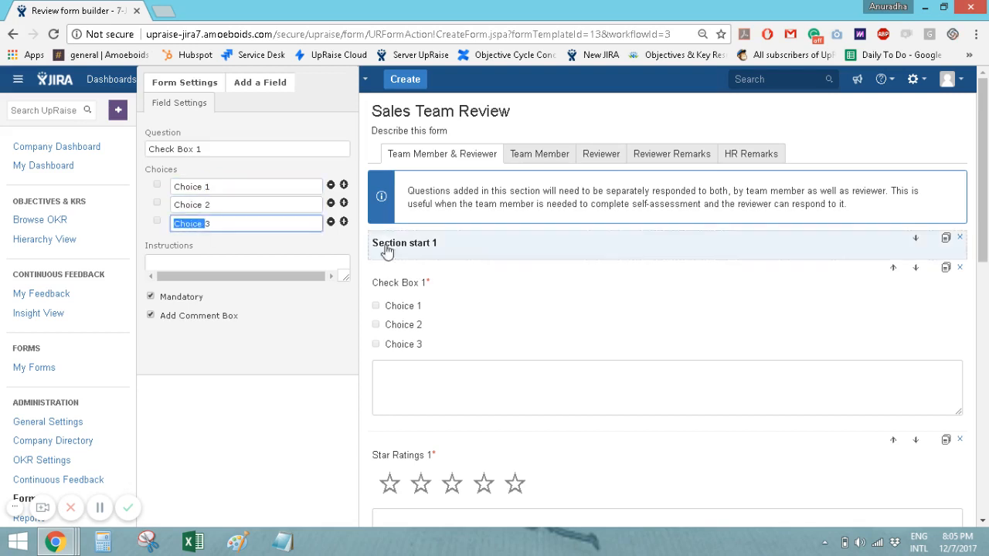
# Remove Choice 3 from the check box question in the Team Member & Reviewer section, leaving its instructions empty.
pyautogui.click(344, 222)
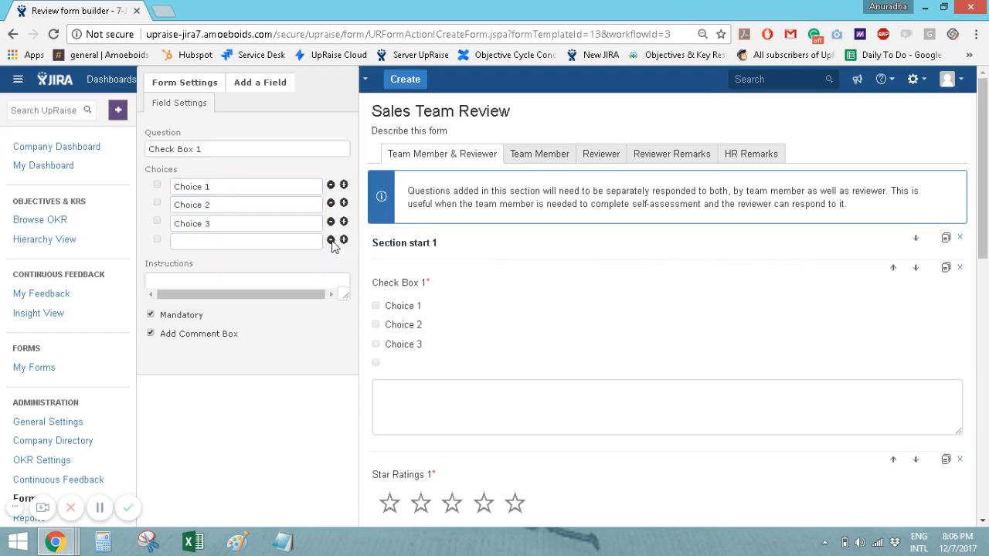
pyautogui.click(330, 242)
pyautogui.click(330, 222)
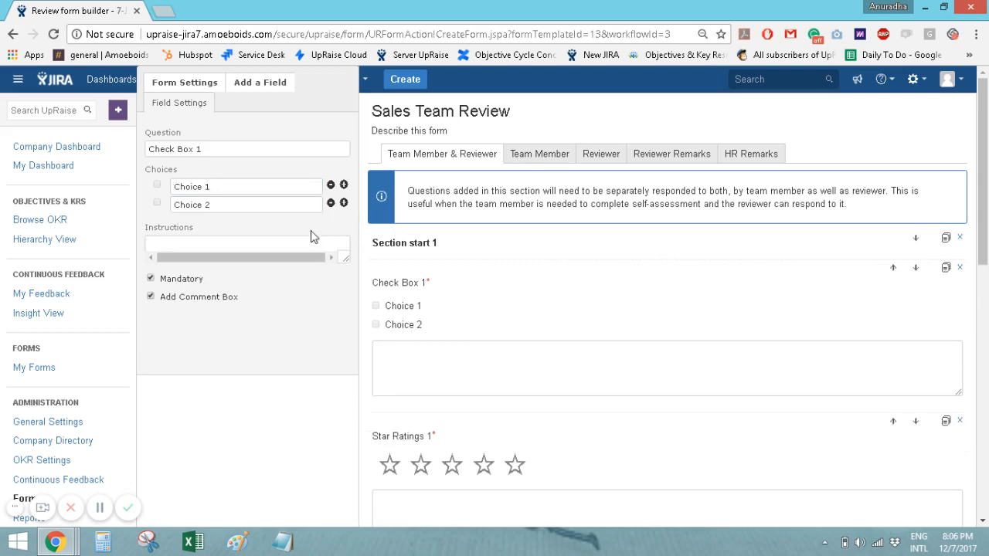
pyautogui.click(252, 248)
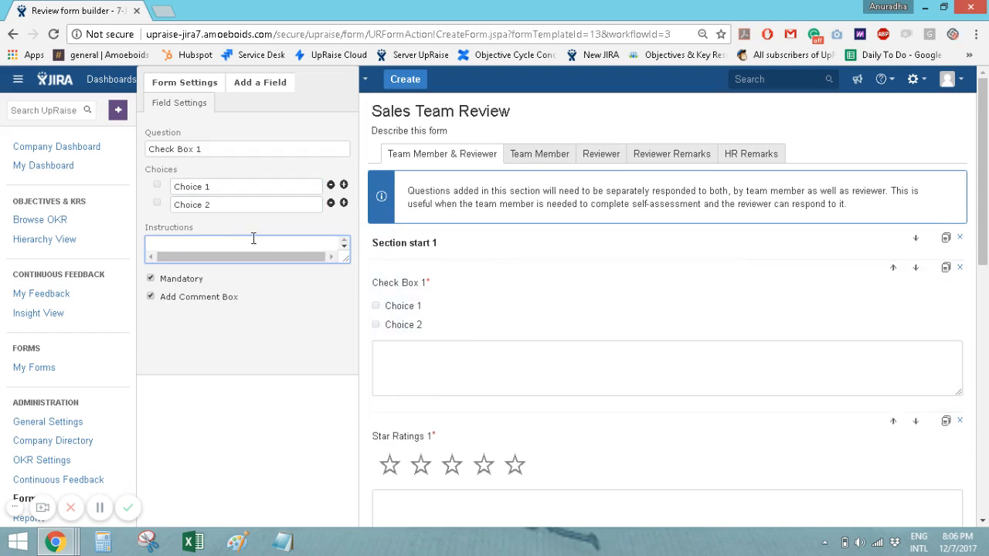
# Enable scoring on the dropdown question with the default weightage of 5, keeping its comment box.
pyautogui.click(477, 492)
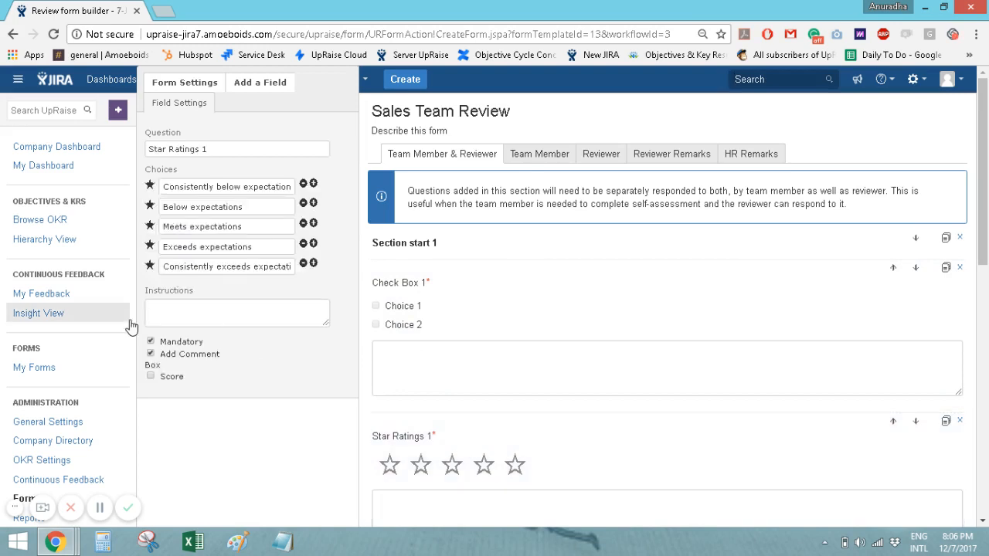
pyautogui.scroll(-3, 298, 319)
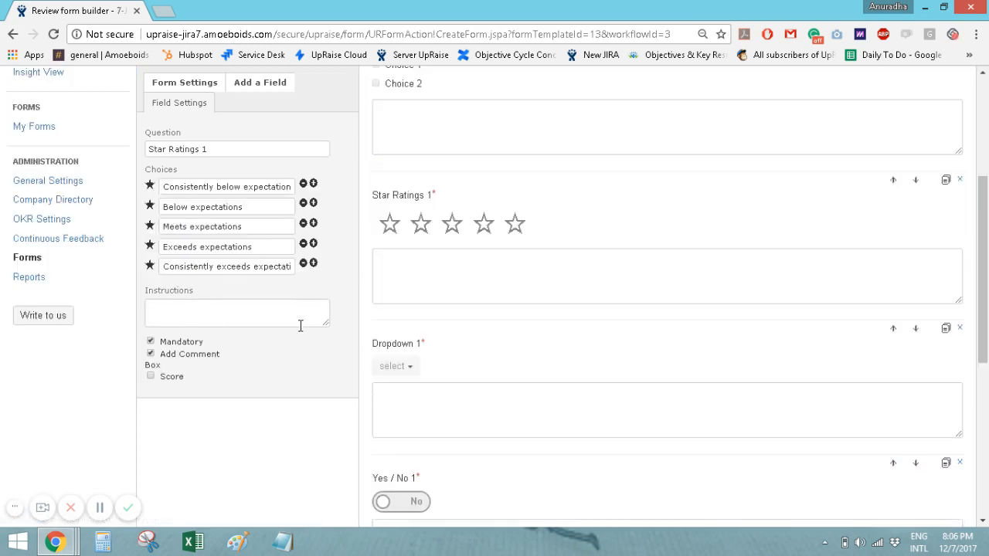
pyautogui.click(410, 410)
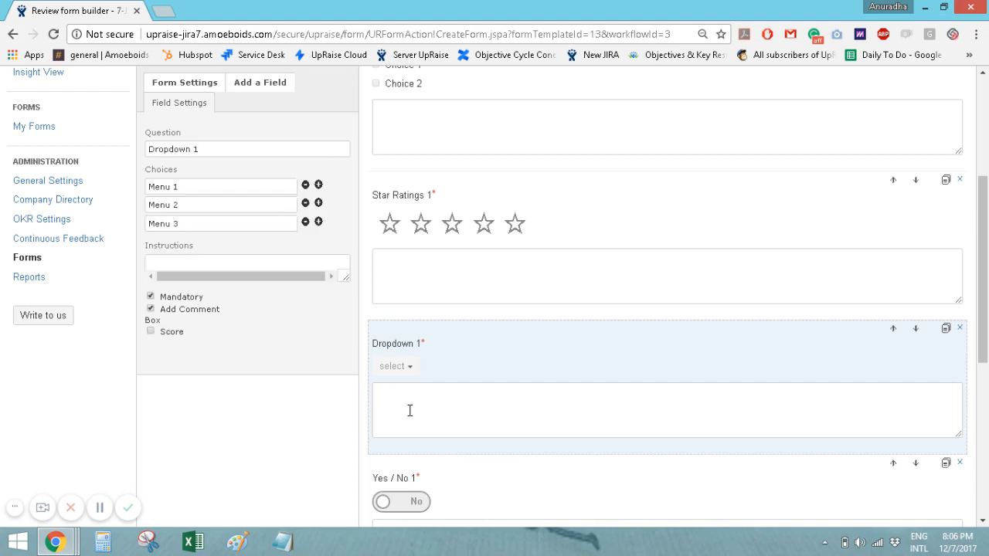
pyautogui.click(151, 310)
pyautogui.click(151, 310)
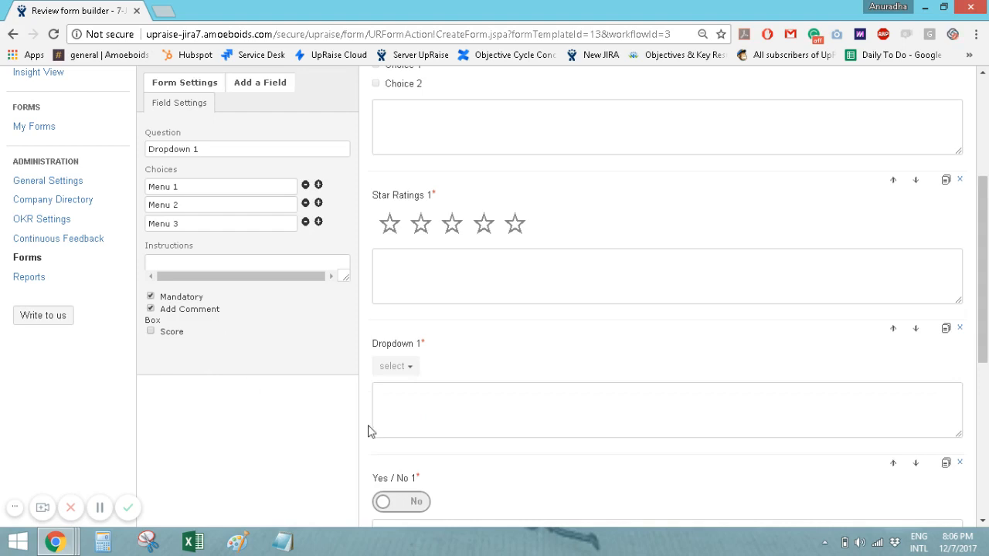
pyautogui.click(150, 332)
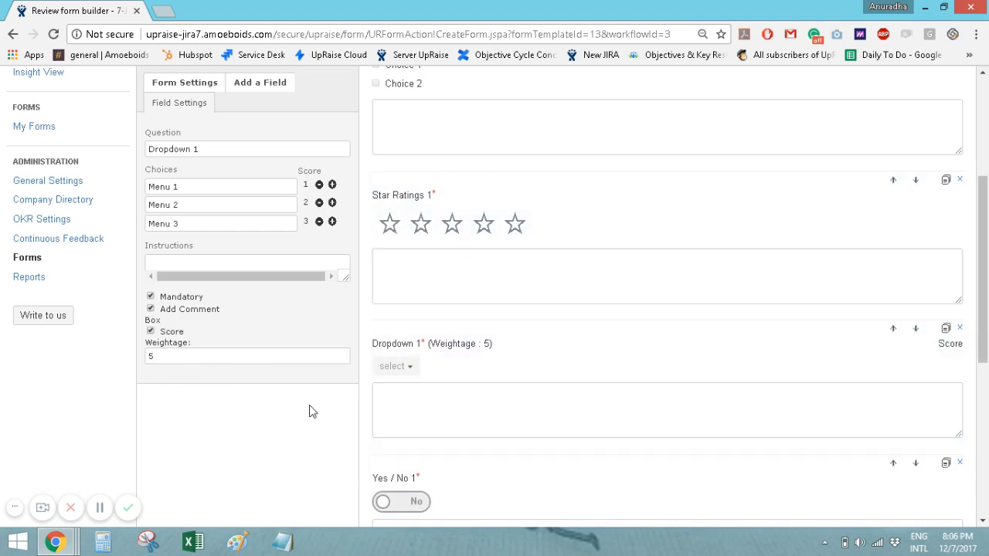
# Compare the settings available for the star ratings and check box questions.
pyautogui.click(460, 269)
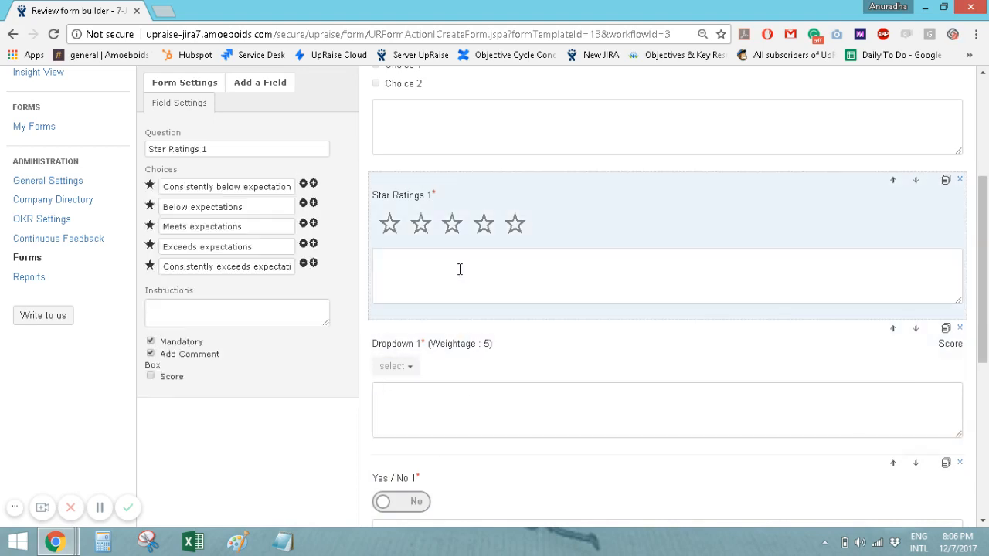
pyautogui.scroll(3, 433, 346)
pyautogui.click(432, 360)
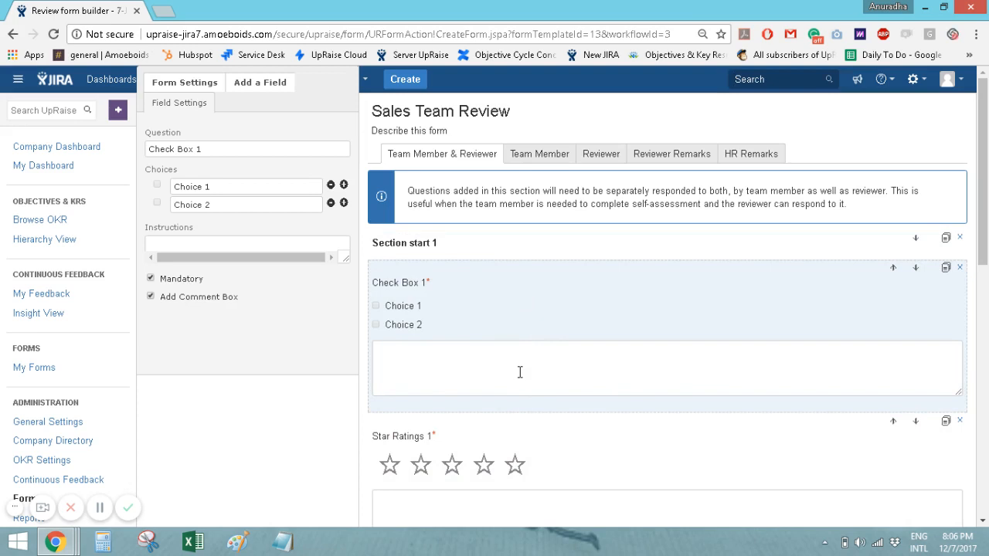
# Add a paragraph text field and a check box field to the Team Member section.
pyautogui.click(534, 158)
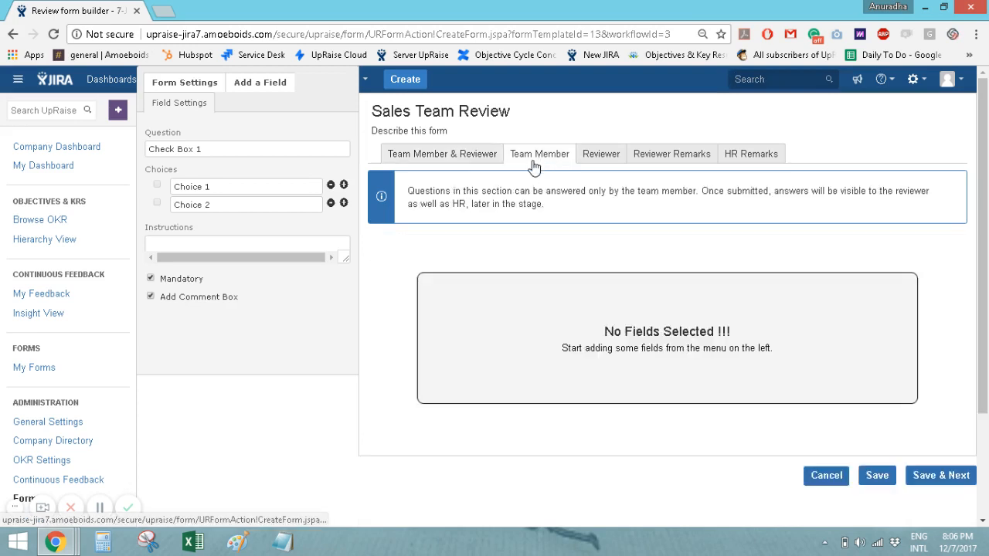
pyautogui.click(251, 83)
pyautogui.click(245, 202)
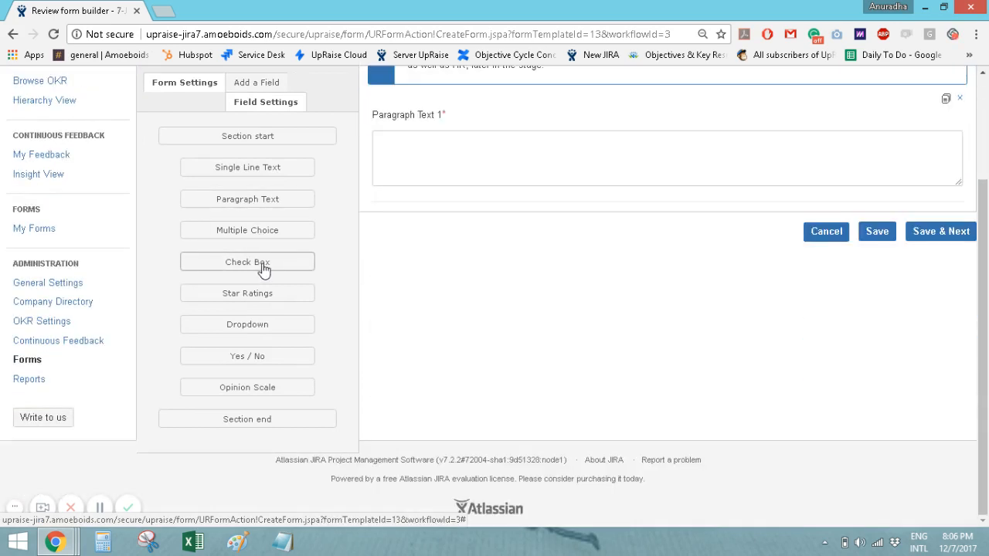
pyautogui.click(247, 261)
pyautogui.scroll(2, 641, 307)
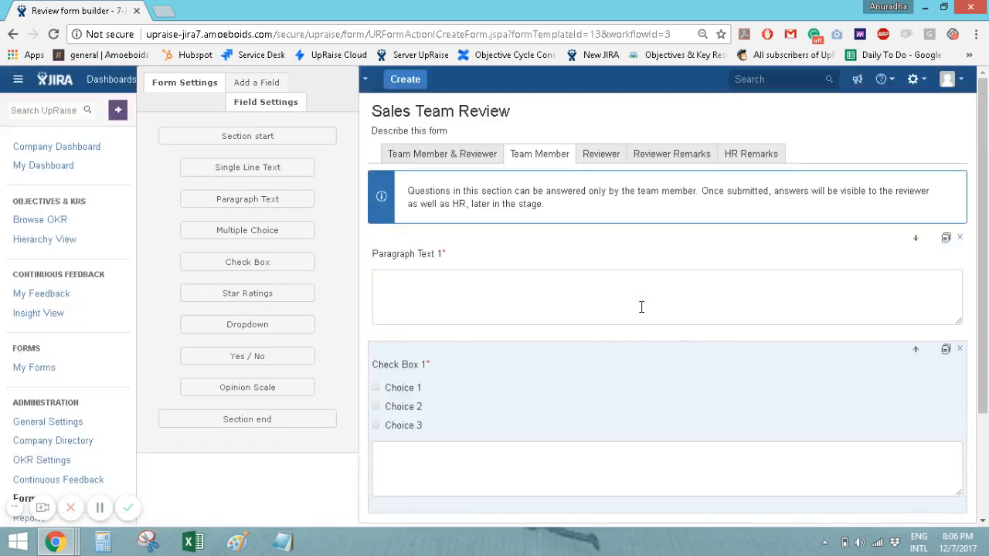
pyautogui.scroll(-3, 641, 306)
pyautogui.scroll(3, 654, 168)
# Add a star ratings field to the Reviewer section.
pyautogui.click(601, 154)
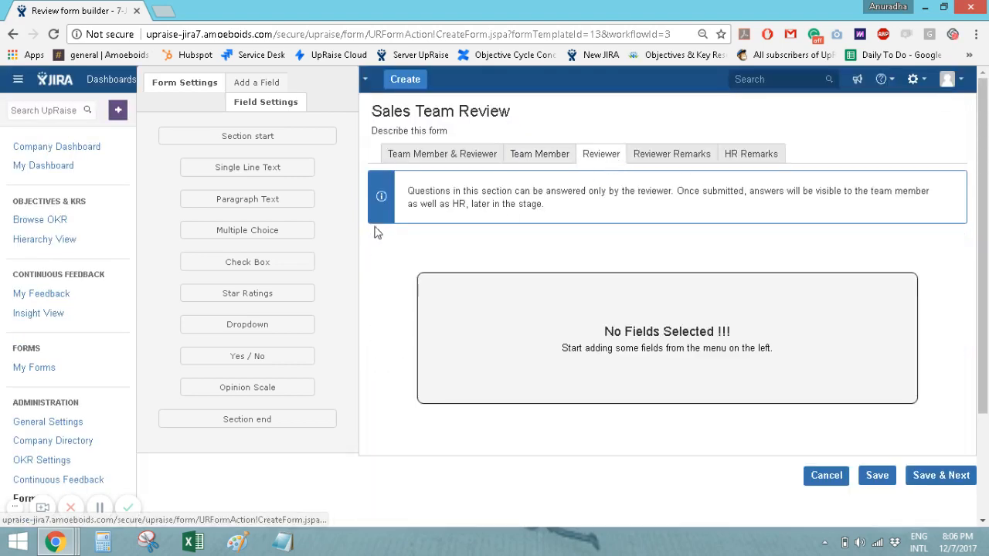
pyautogui.click(287, 289)
pyautogui.scroll(1, 664, 158)
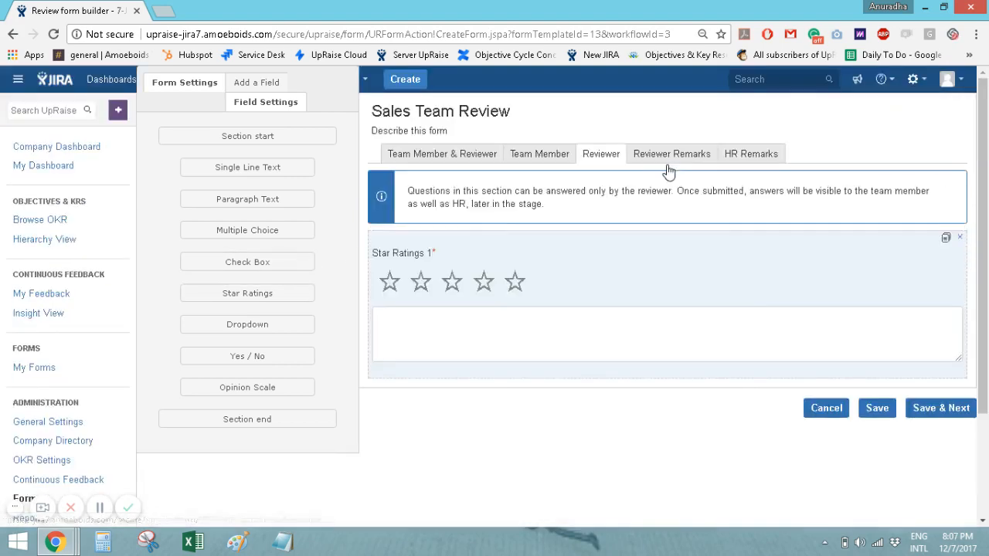
pyautogui.scroll(-3, 667, 173)
pyautogui.scroll(3, 667, 170)
# Add a dropdown field to the Reviewer Remarks section.
pyautogui.click(669, 157)
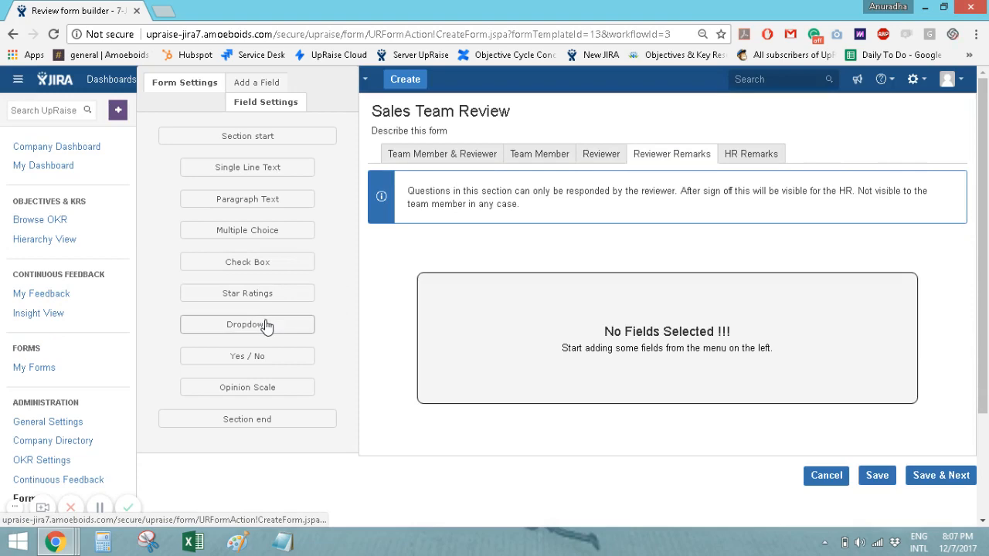
pyautogui.click(265, 325)
pyautogui.scroll(-2, 733, 147)
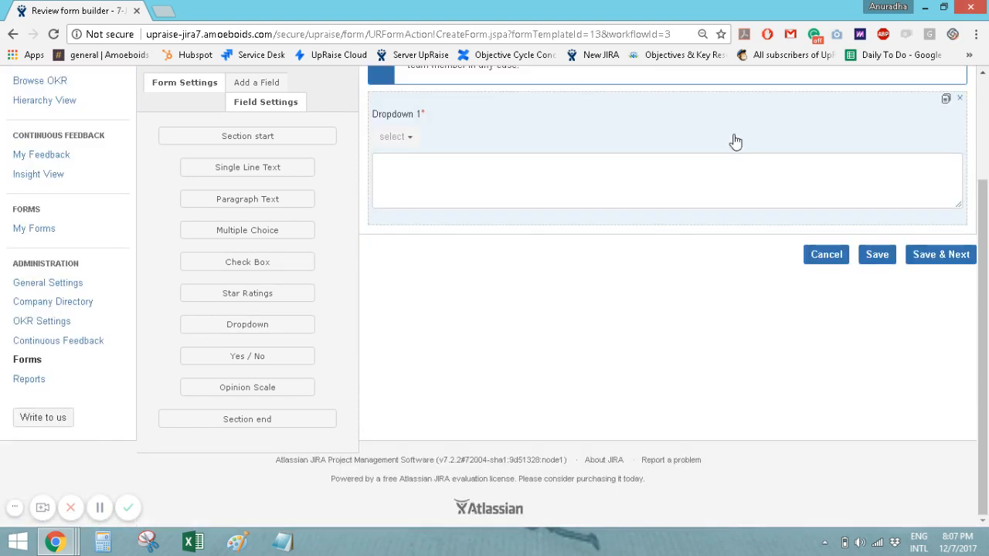
pyautogui.scroll(2, 735, 142)
# Add a star ratings field to the HR Remarks section and return to the Team Member & Reviewer section.
pyautogui.click(749, 159)
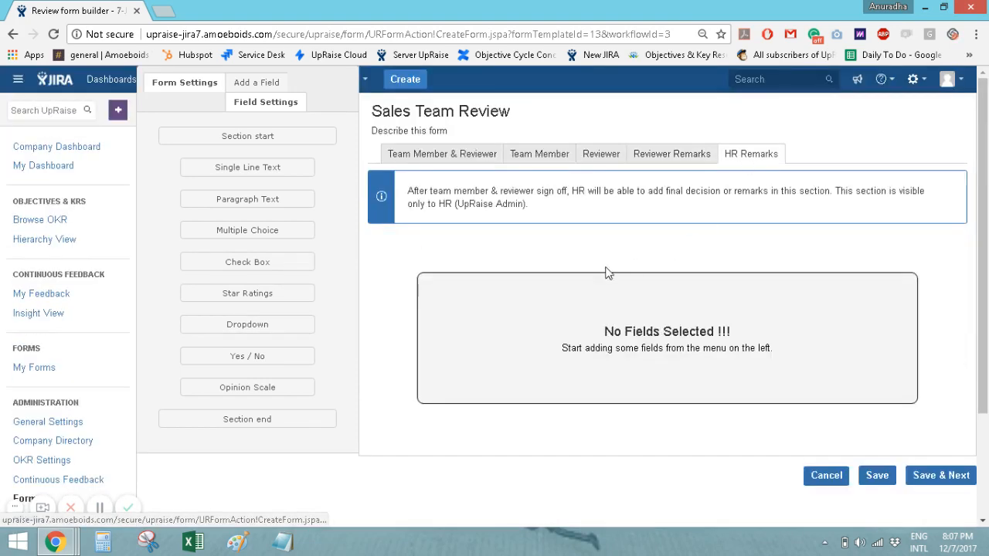
pyautogui.click(260, 293)
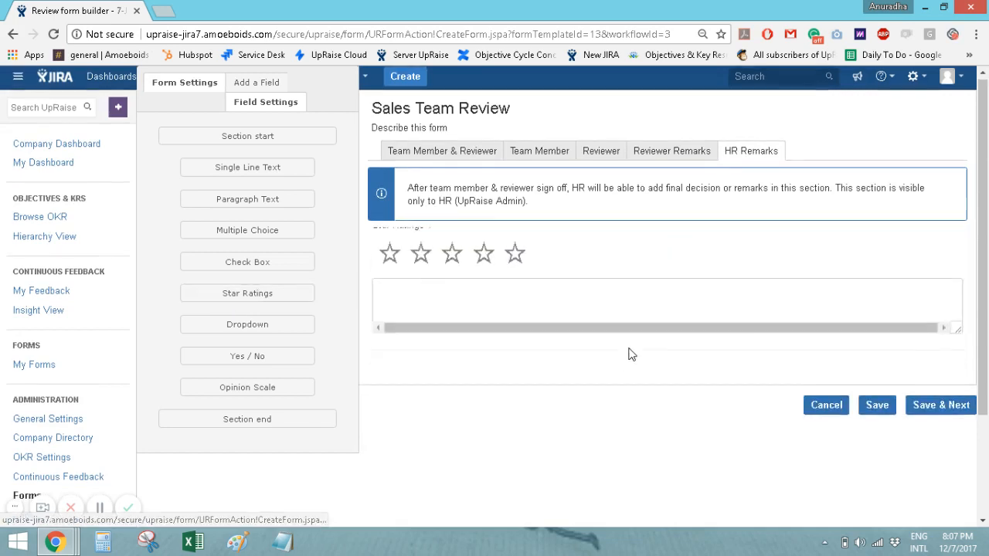
pyautogui.scroll(-2, 629, 353)
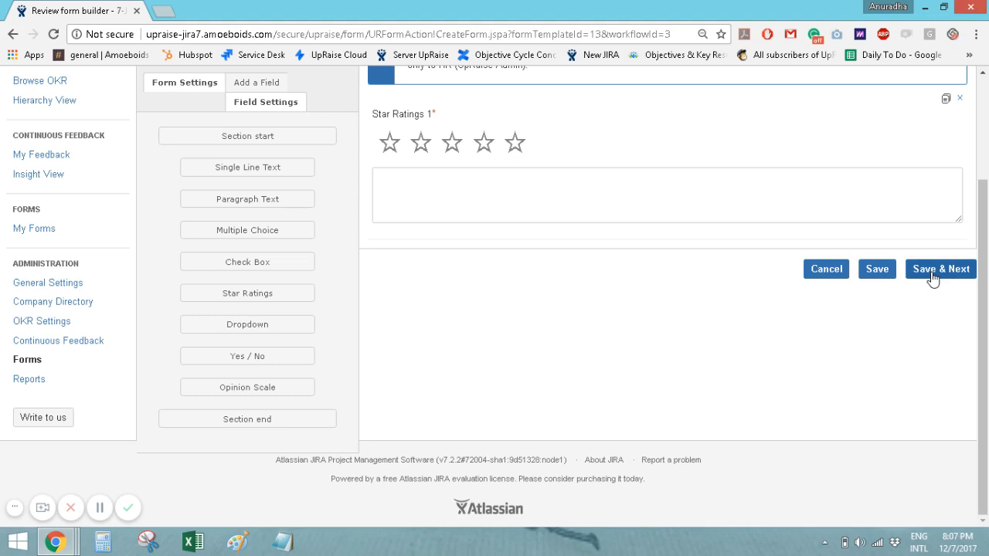
pyautogui.scroll(2, 497, 320)
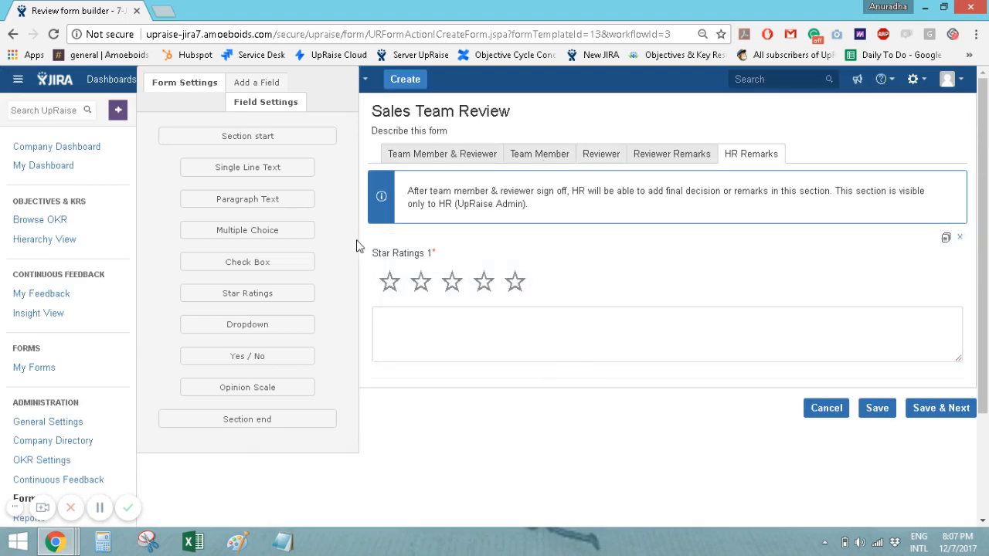
pyautogui.click(415, 154)
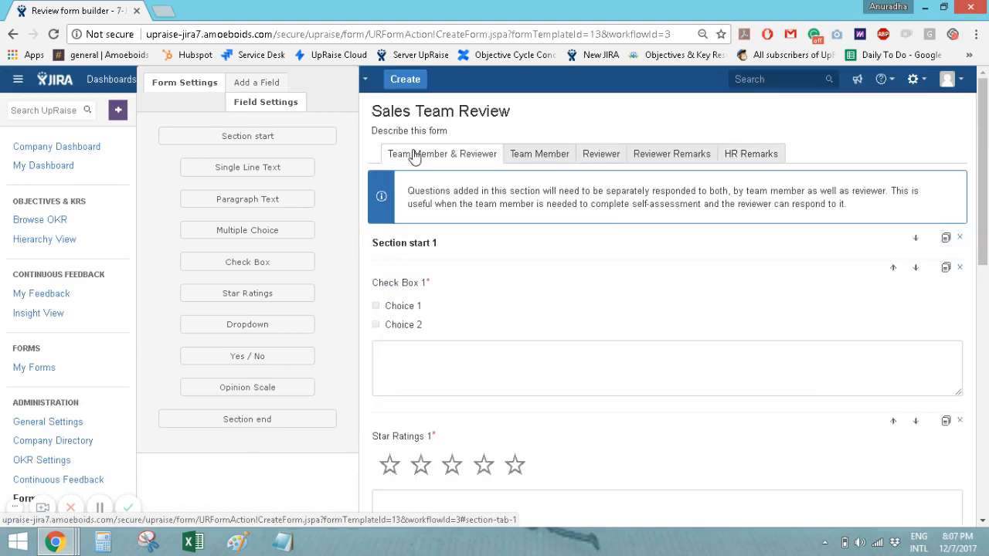